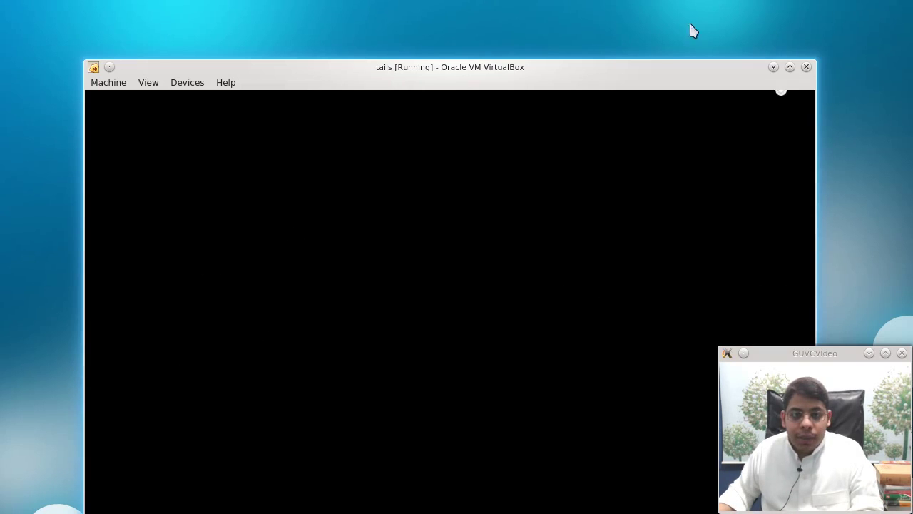
- Move the virtual machine window up, request more options on the Tails welcome screen, and continue to them
left_click_drag(520, 67, 480, 1)
left_click_drag(746, 22, 703, 0)
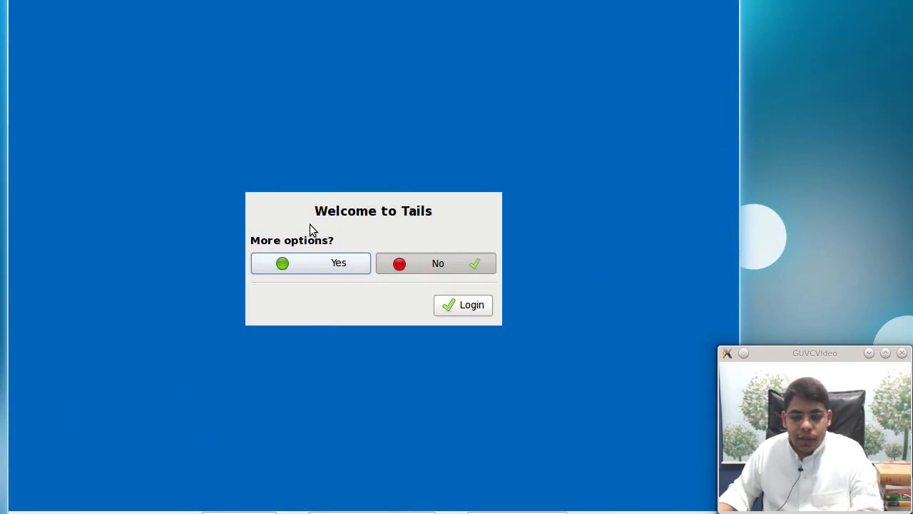
left_click(336, 264)
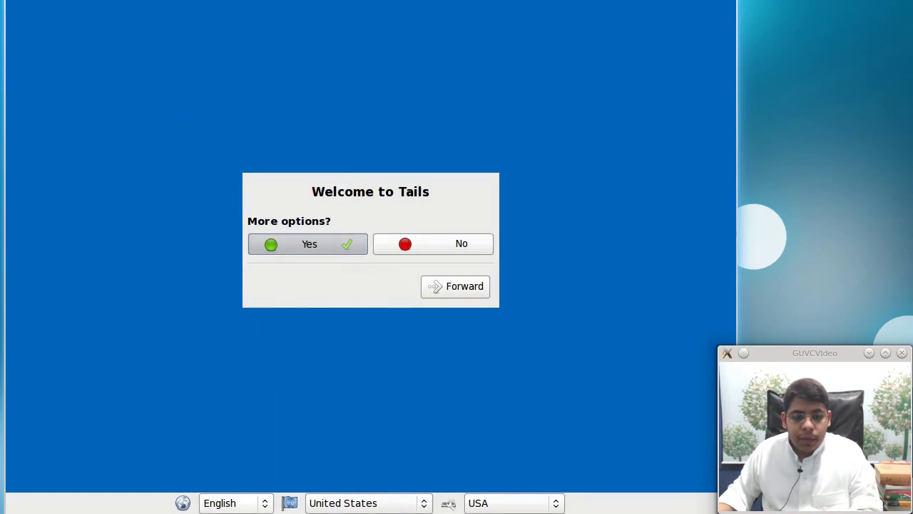
left_click(246, 503)
mouse_move(228, 505)
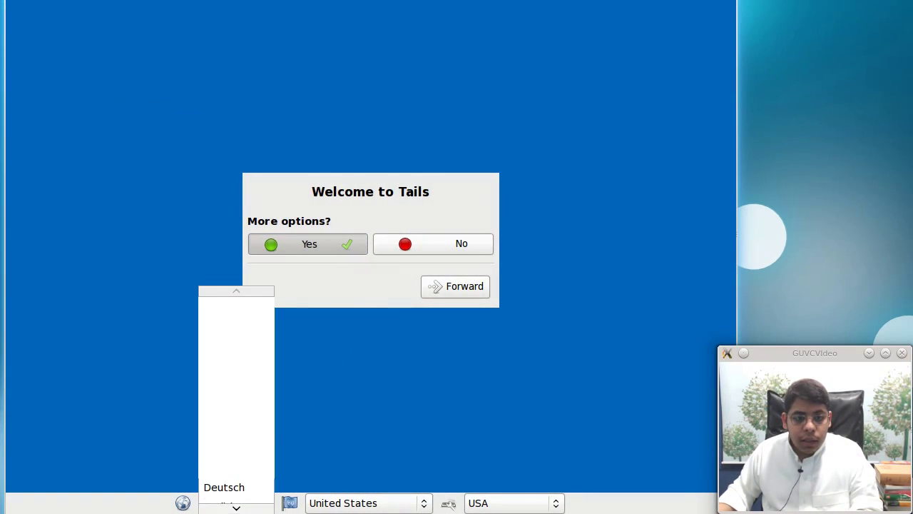
left_click(134, 371)
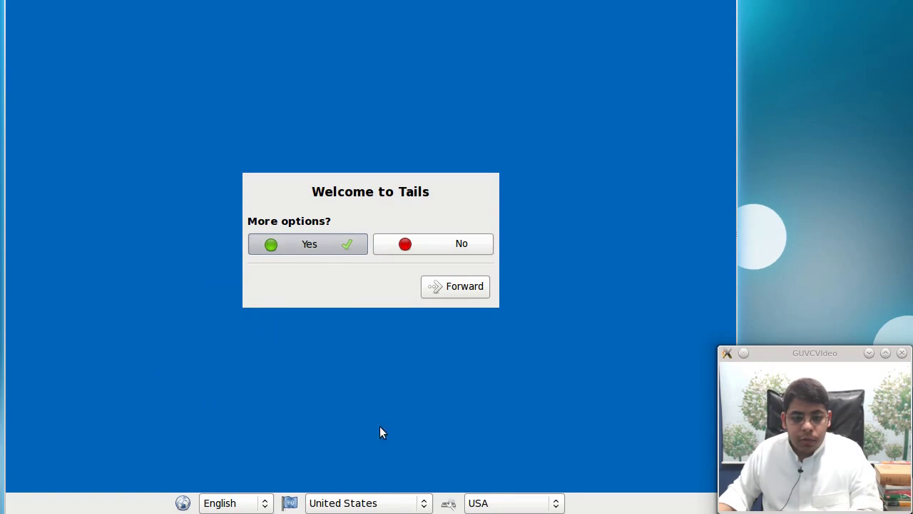
left_click(451, 292)
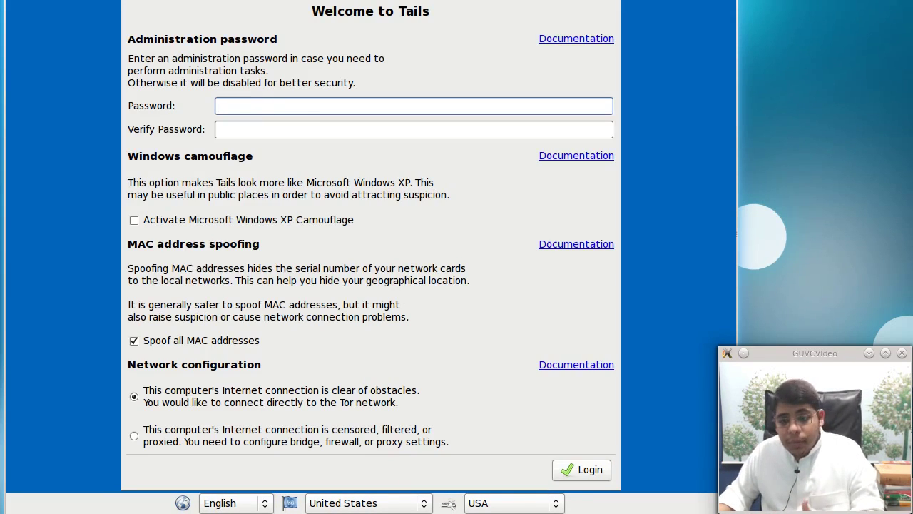
- Enter the administration password and repeat it in the verification field
left_click(229, 128)
type("*****")
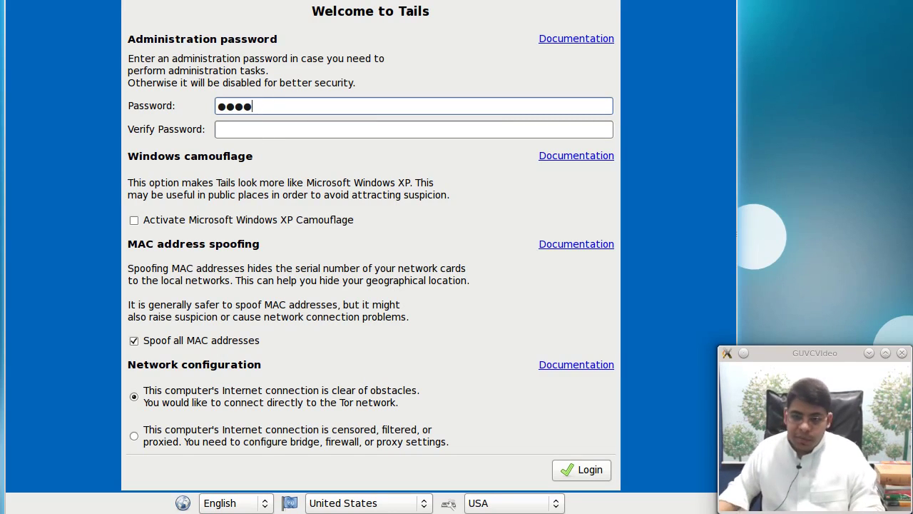
left_click(265, 127)
type("****")
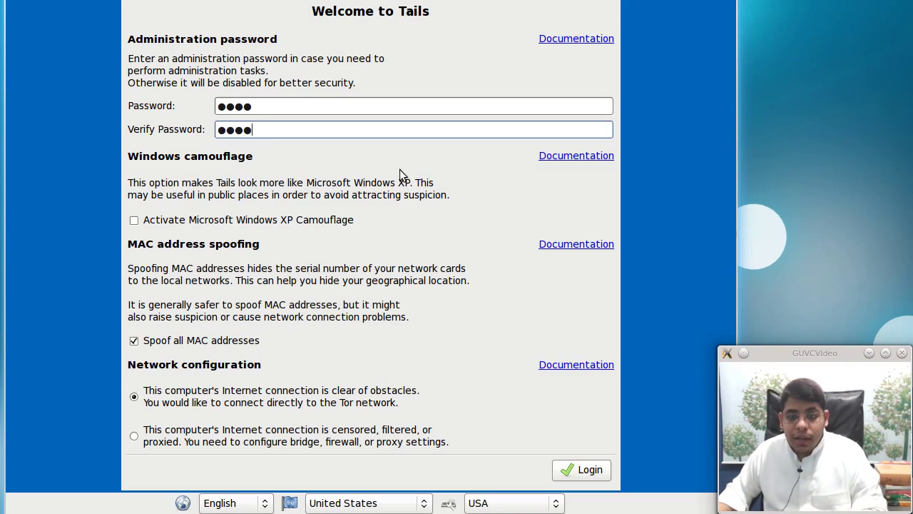
- Activate Microsoft Windows XP Camouflage and keep the network configuration on a direct connection to the Tor network
left_click(211, 223)
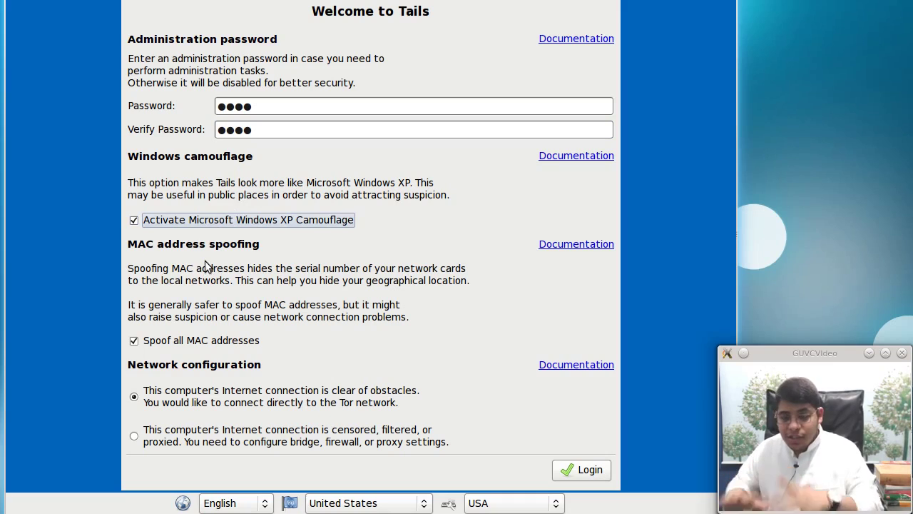
left_click(230, 222)
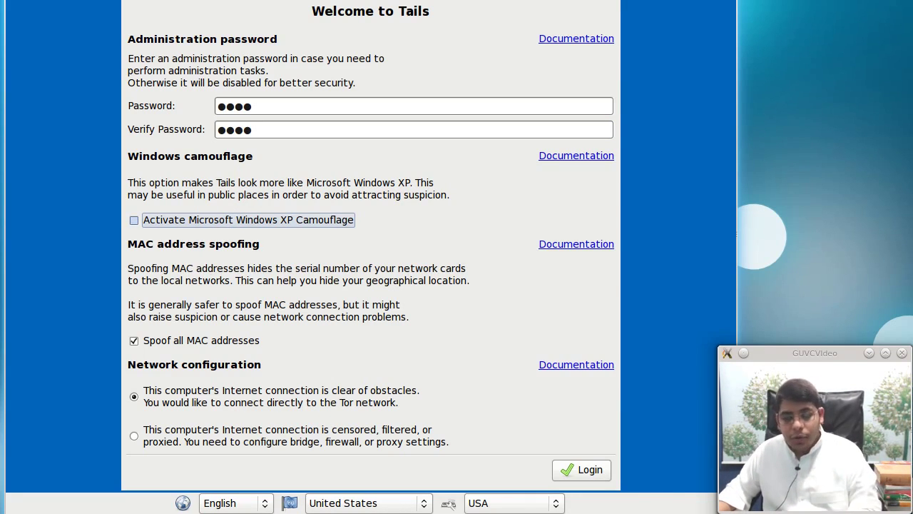
left_click(196, 223)
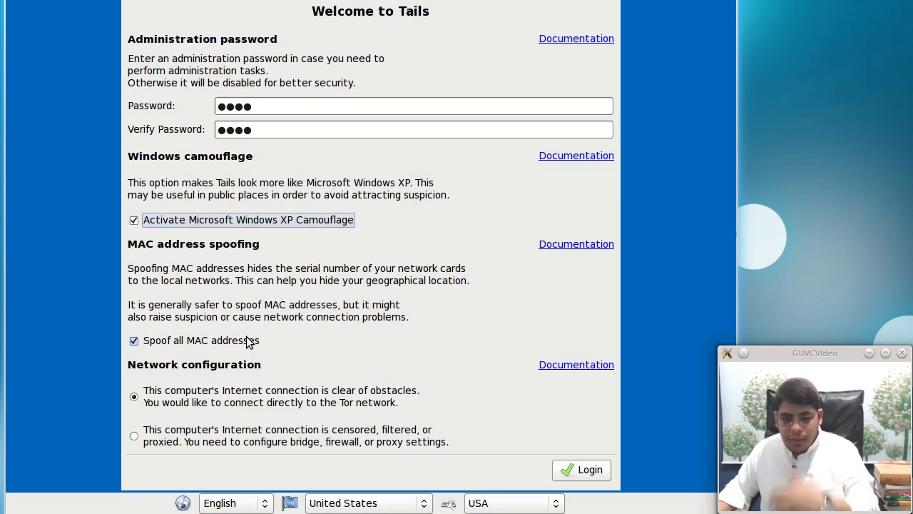
left_click(178, 435)
left_click(185, 391)
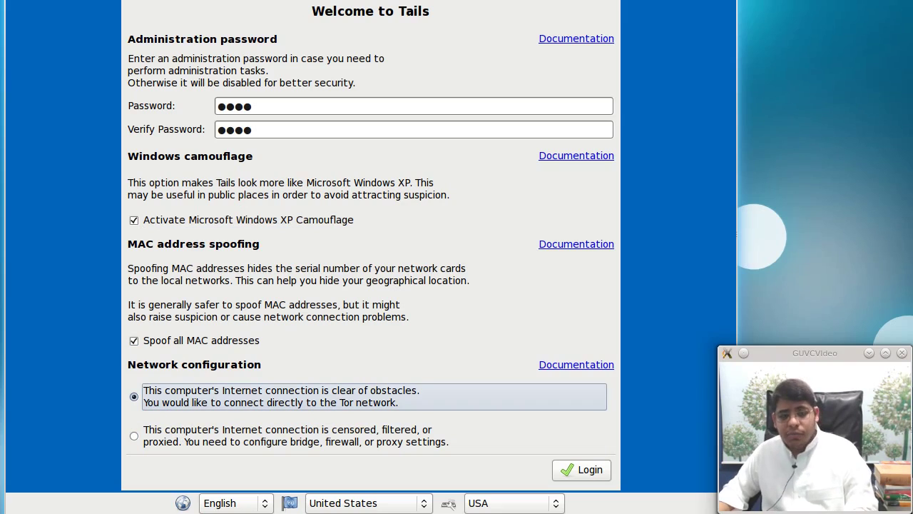
- Log in to the Tails desktop and dismiss the virtual machine warning
left_click(582, 469)
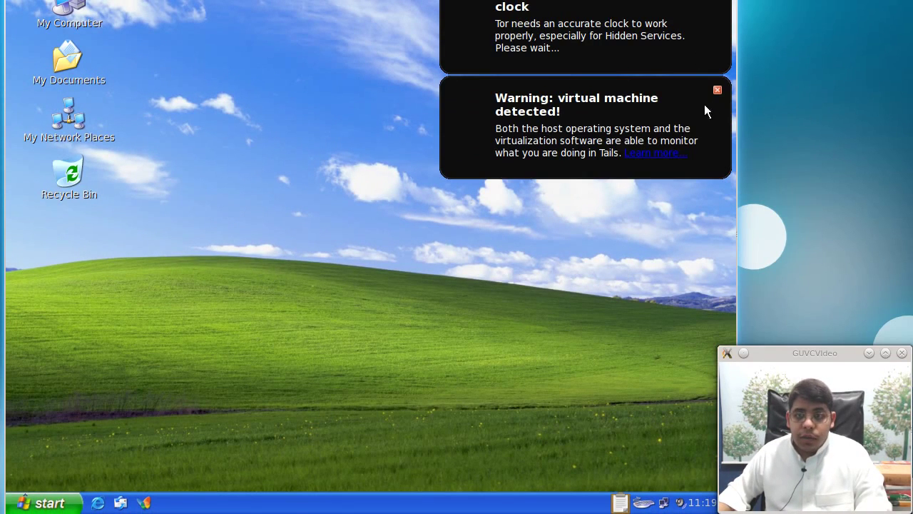
left_click(717, 90)
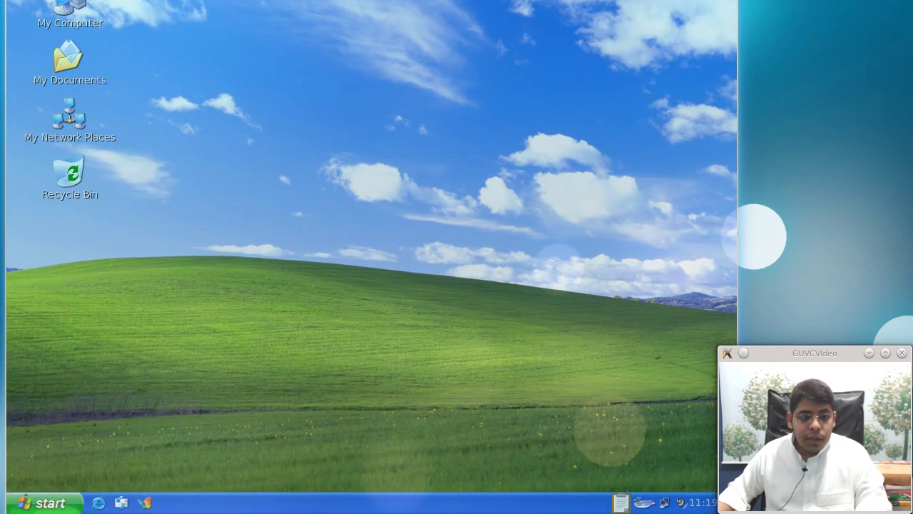
- Examine the applications offered in the Accessories, Graphics, Internet, Office and Programming categories
left_click(28, 501)
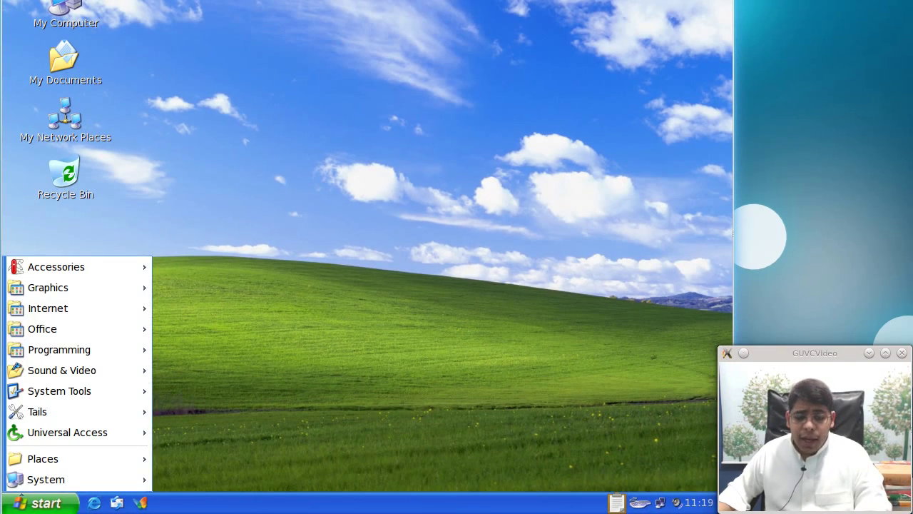
mouse_move(107, 267)
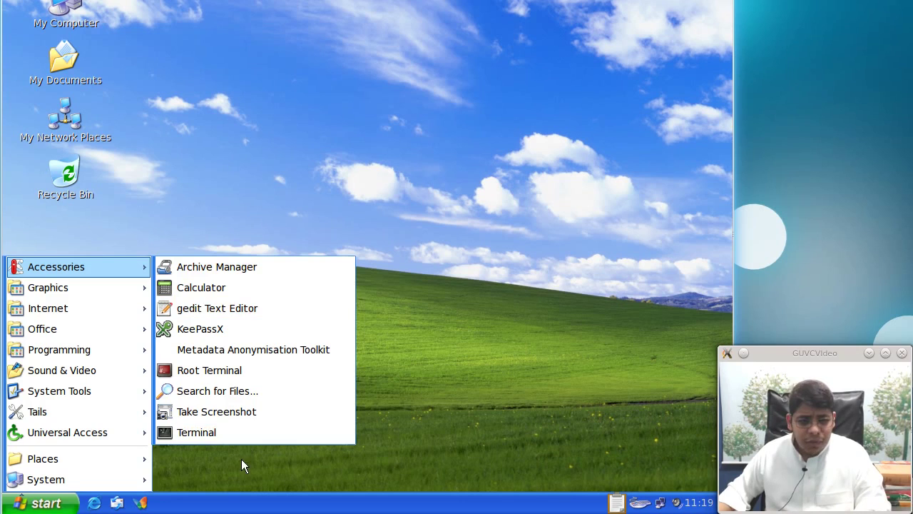
mouse_move(86, 287)
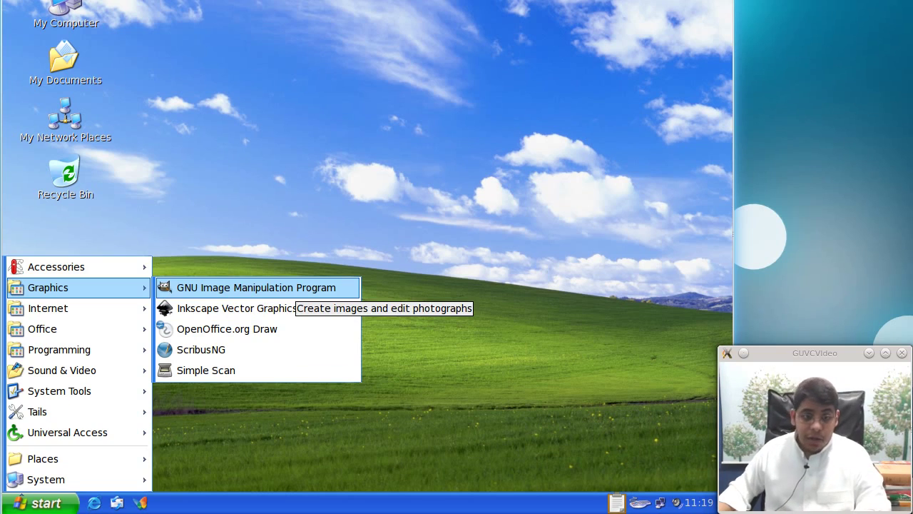
mouse_move(78, 308)
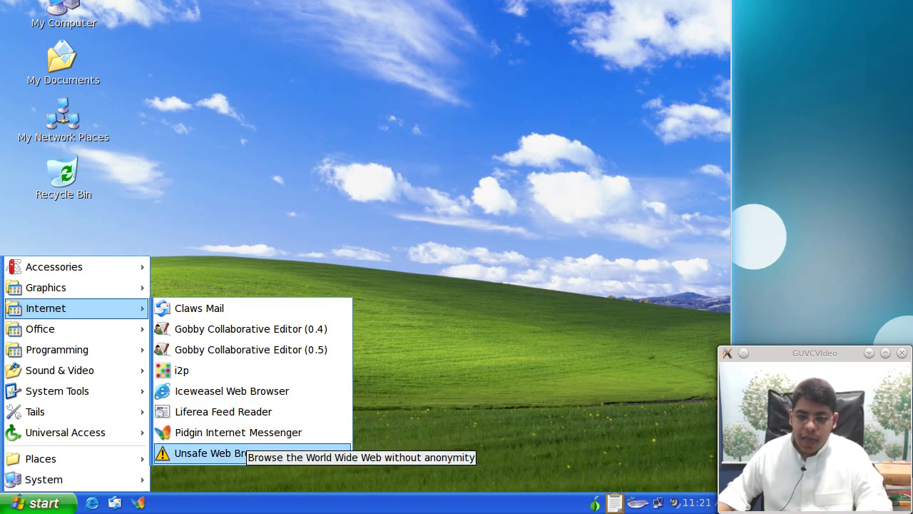
mouse_move(42, 332)
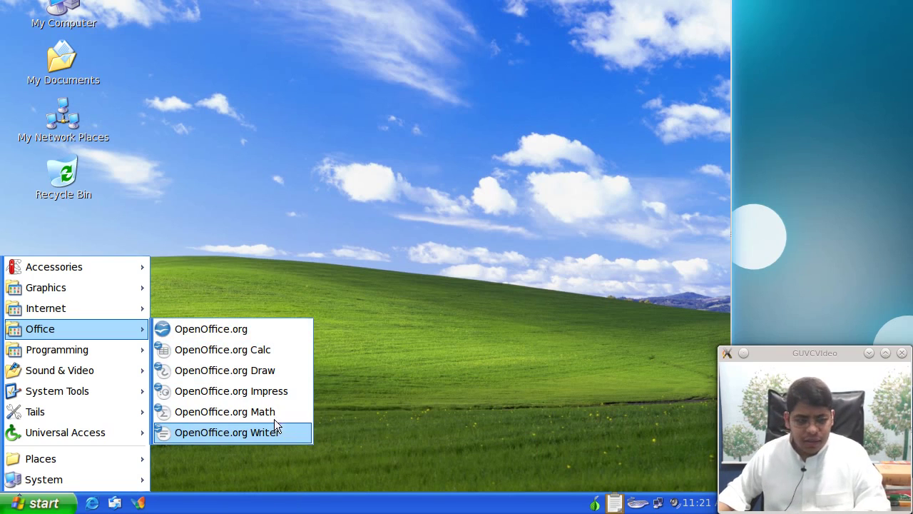
mouse_move(110, 355)
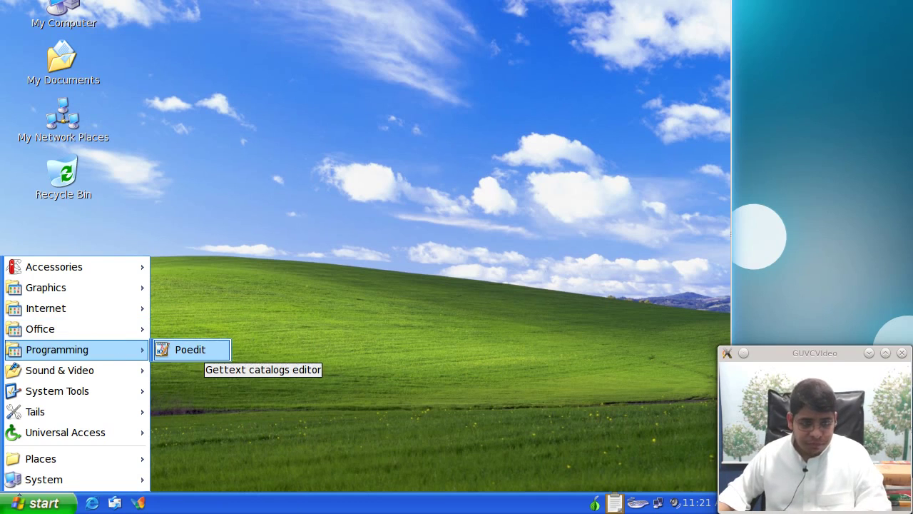
- Open Poedit to view its main window, and close it again
left_click(191, 349)
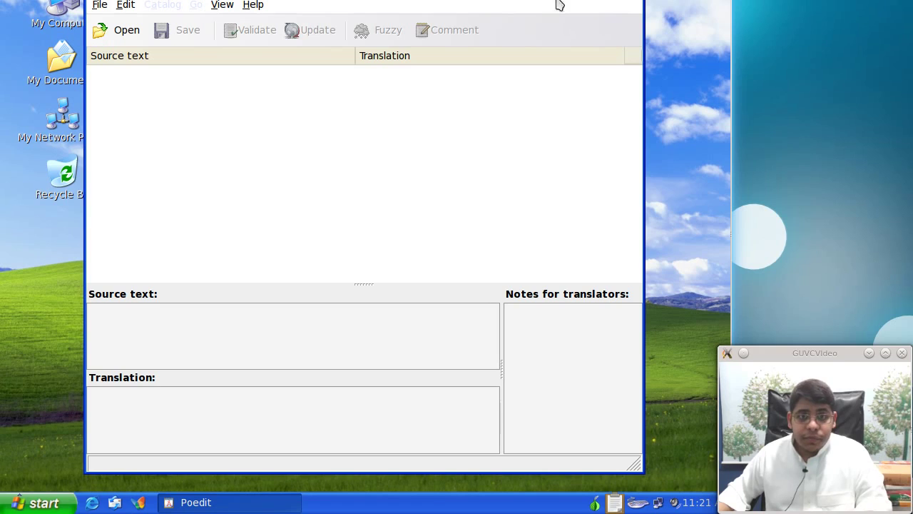
left_click_drag(644, 1, 644, 20)
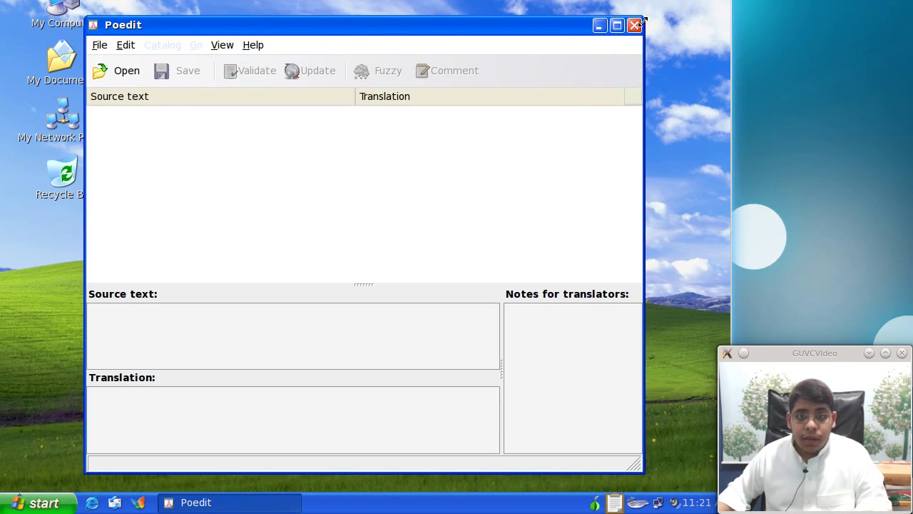
left_click(632, 27)
- Review the Sound & Video, System Tools and Tails categories, and view the Tails Installer's options before closing it
left_click(40, 502)
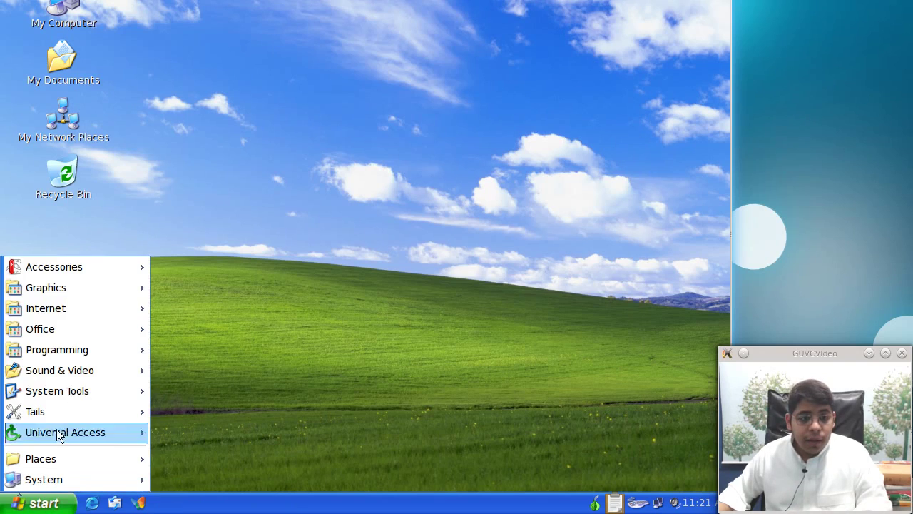
mouse_move(60, 369)
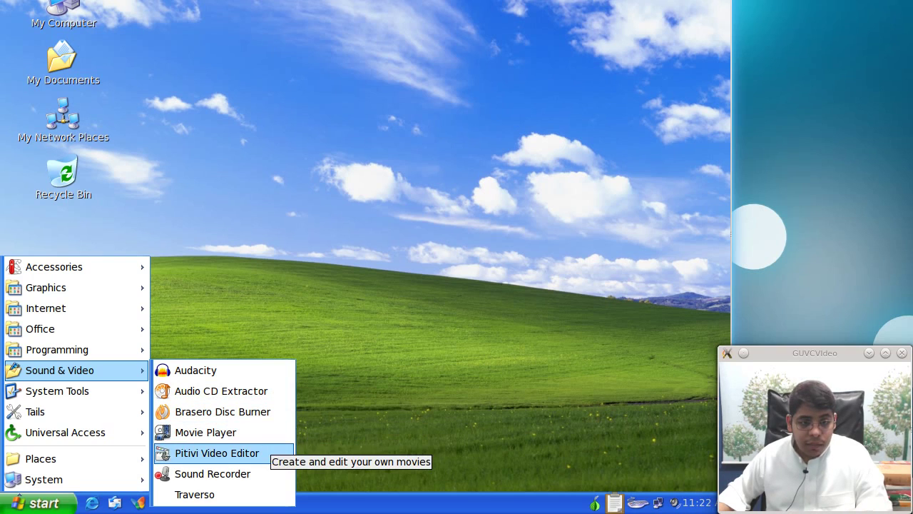
mouse_move(117, 390)
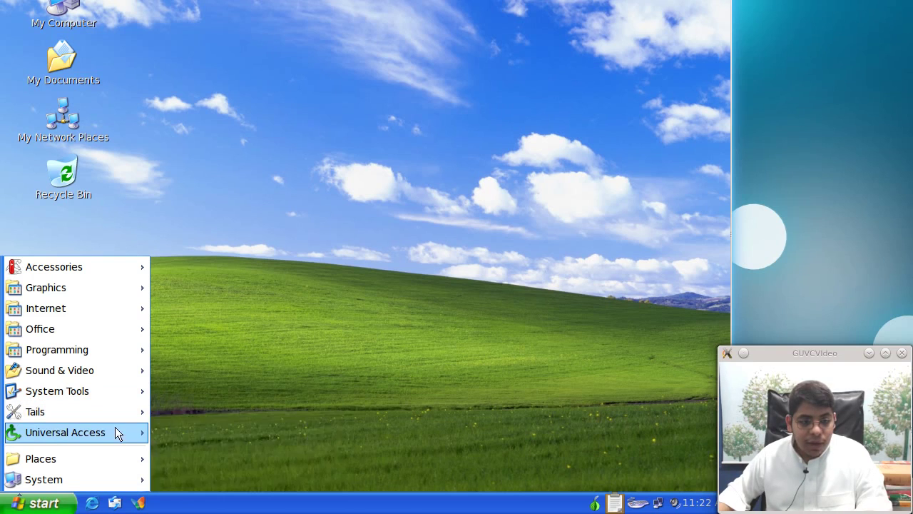
mouse_move(140, 413)
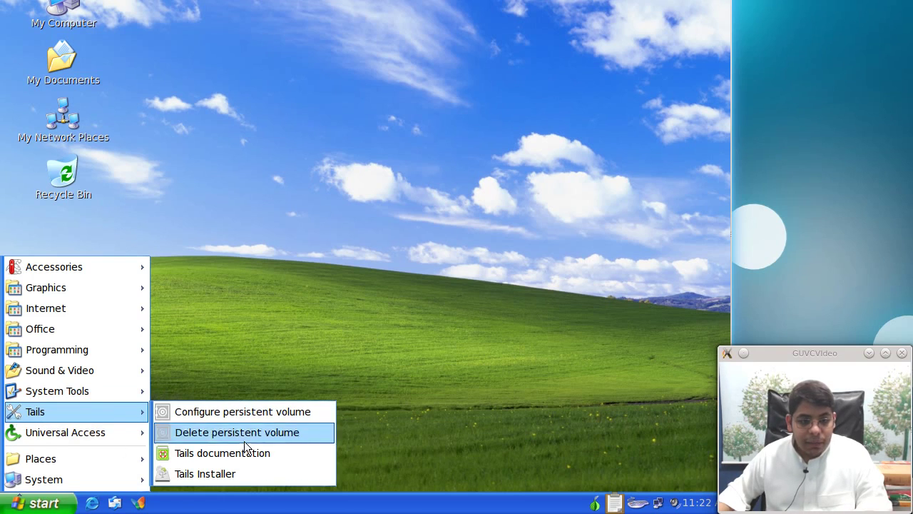
left_click(234, 472)
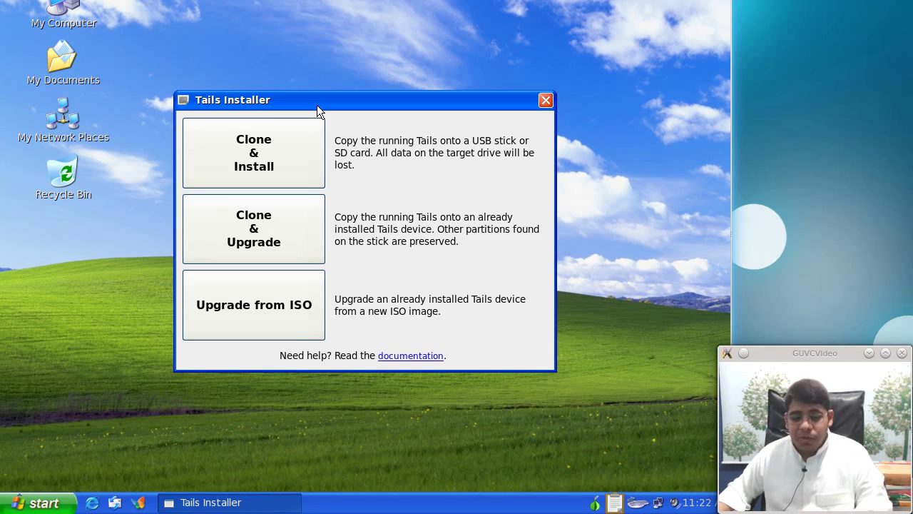
left_click(546, 100)
- Examine the entries under Places and the Preferences and Administration entries under System
left_click(43, 502)
mouse_move(61, 444)
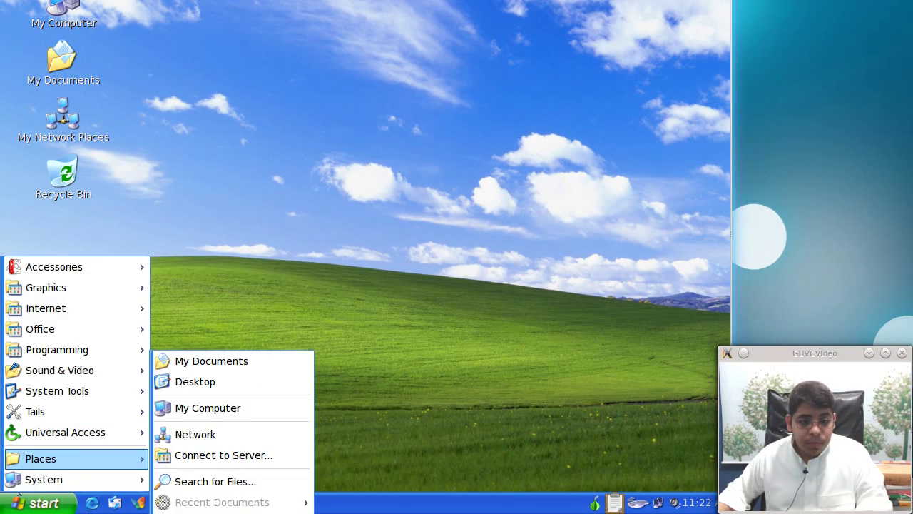
mouse_move(53, 473)
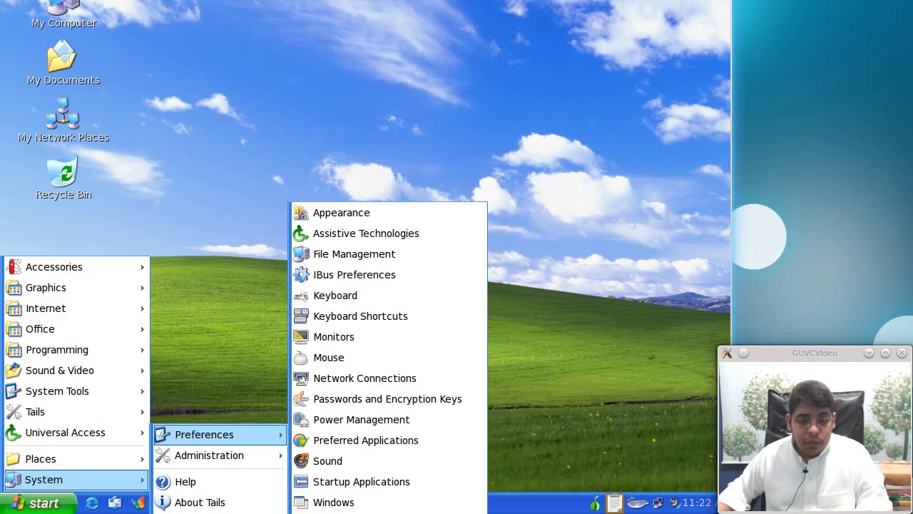
mouse_move(223, 453)
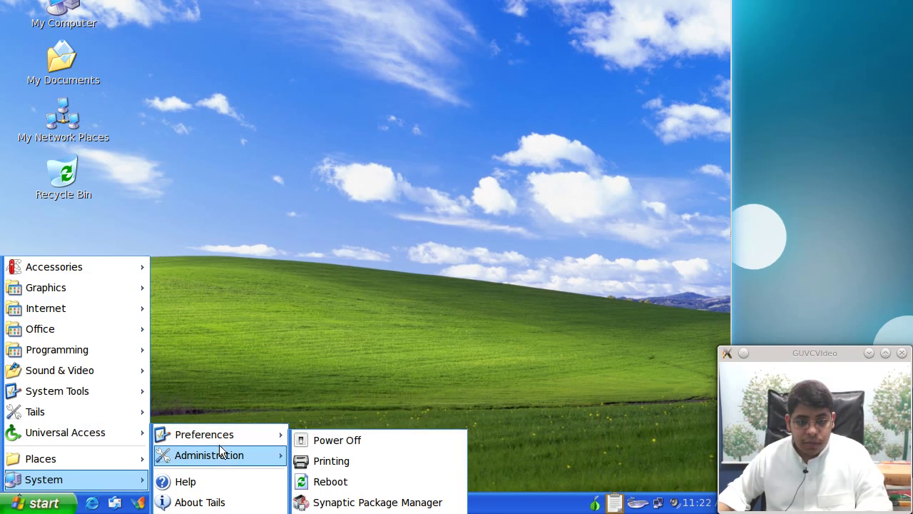
- Launch the Iceweasel web browser and load the Tor Check page, check.torproject.org, in a new tab
mouse_move(82, 312)
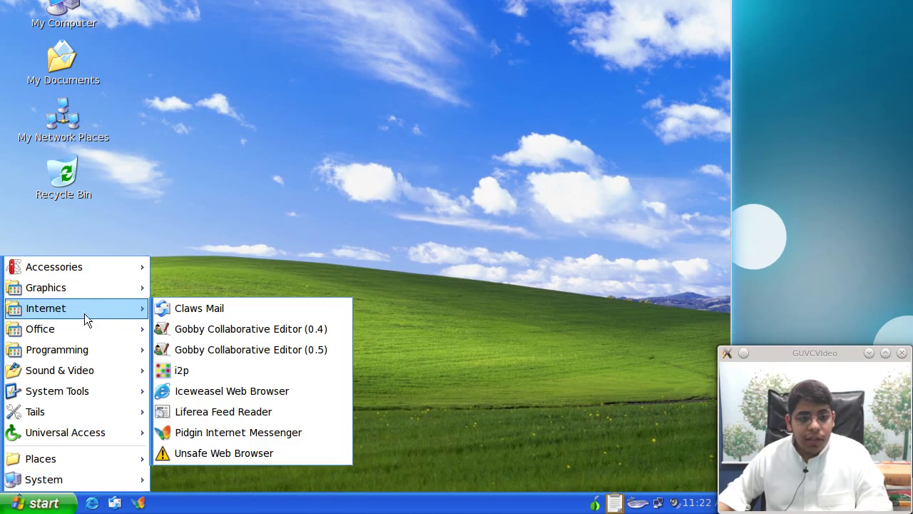
left_click(194, 392)
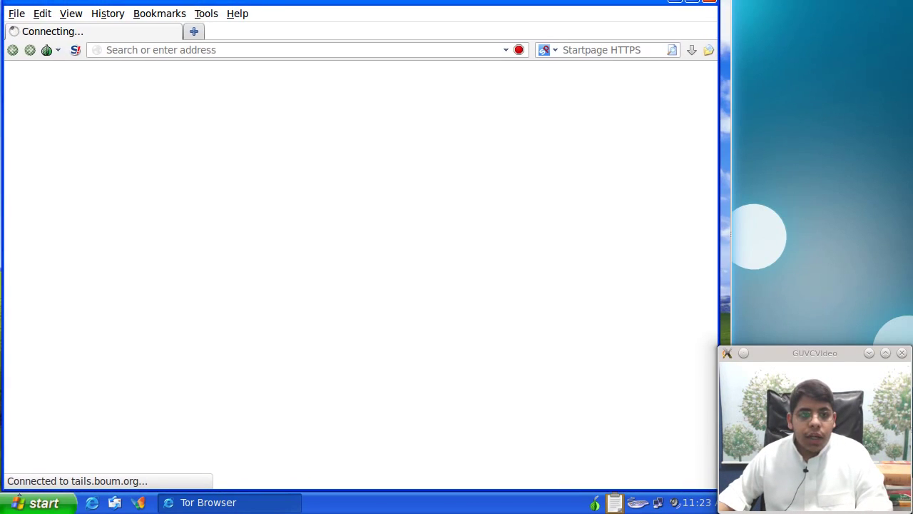
left_click(204, 32)
type("che")
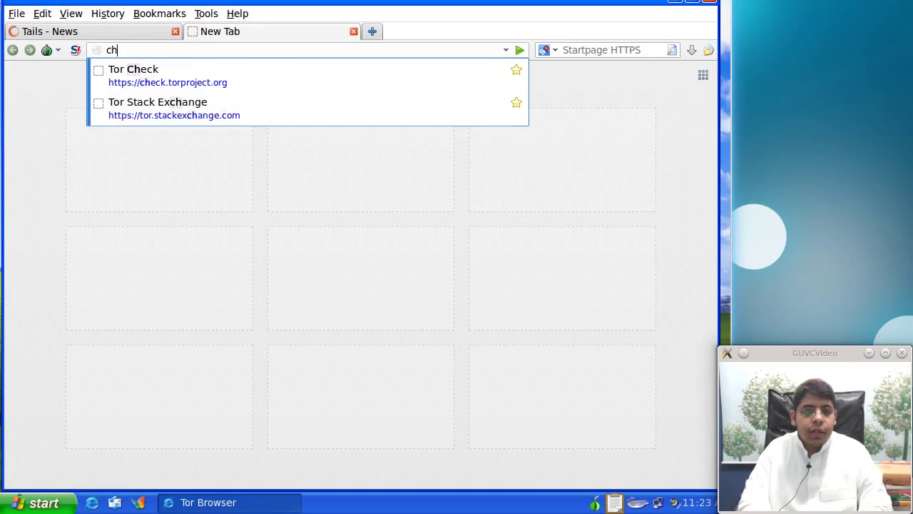
key("Down")
key("Return")
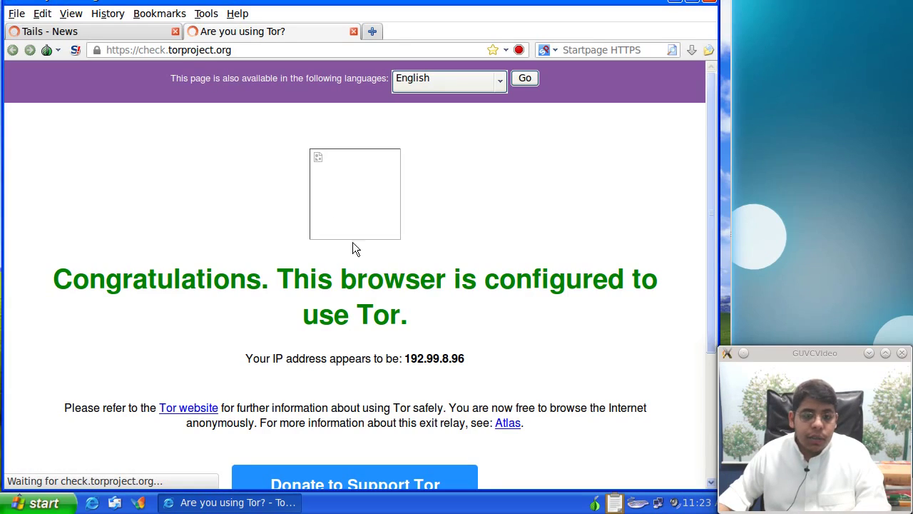
- Close the Tor Check tab and look over the Tails News page
left_click(353, 32)
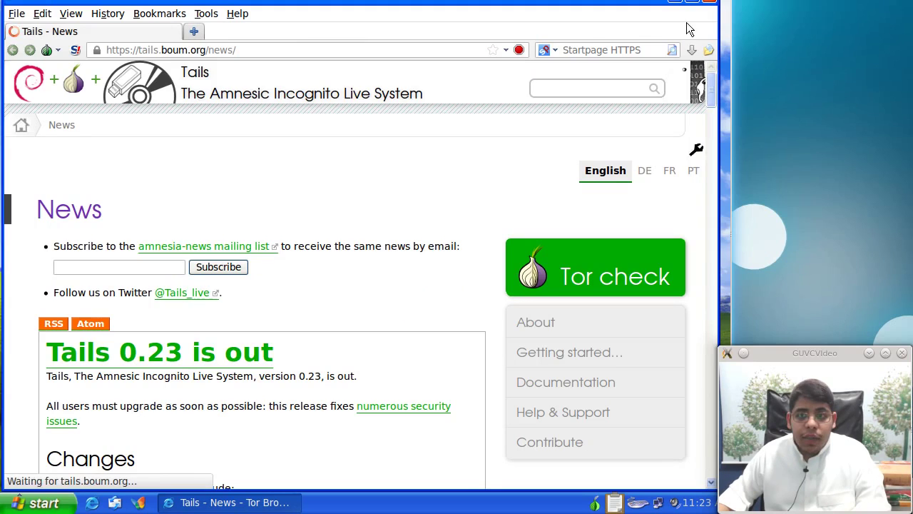
scroll(264, 256, "down", 3)
scroll(276, 251, "up", 3)
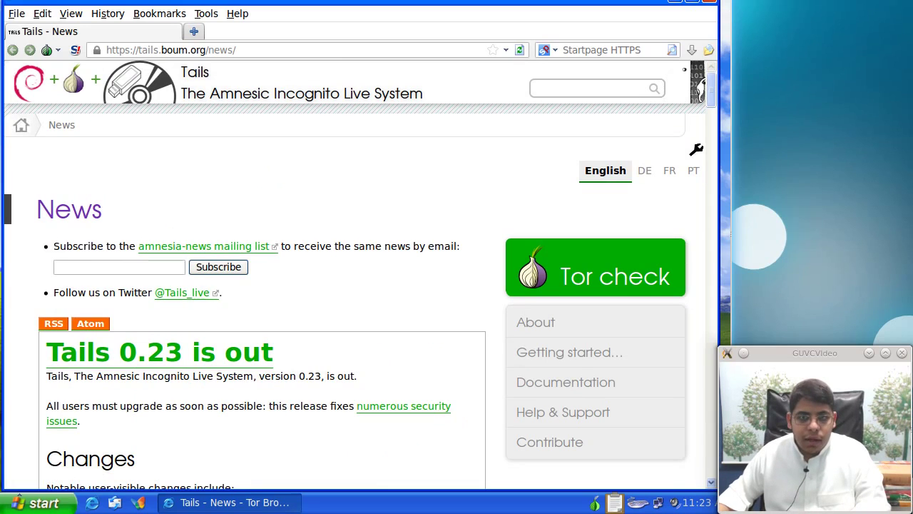
- Close the Iceweasel browser and launch the Unsafe Web Browser, confirming its launch
left_click(709, 2)
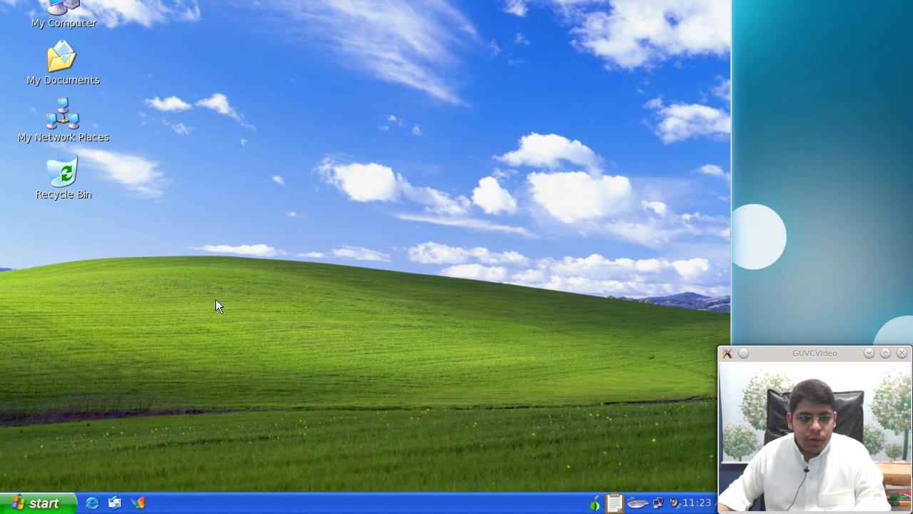
left_click(36, 503)
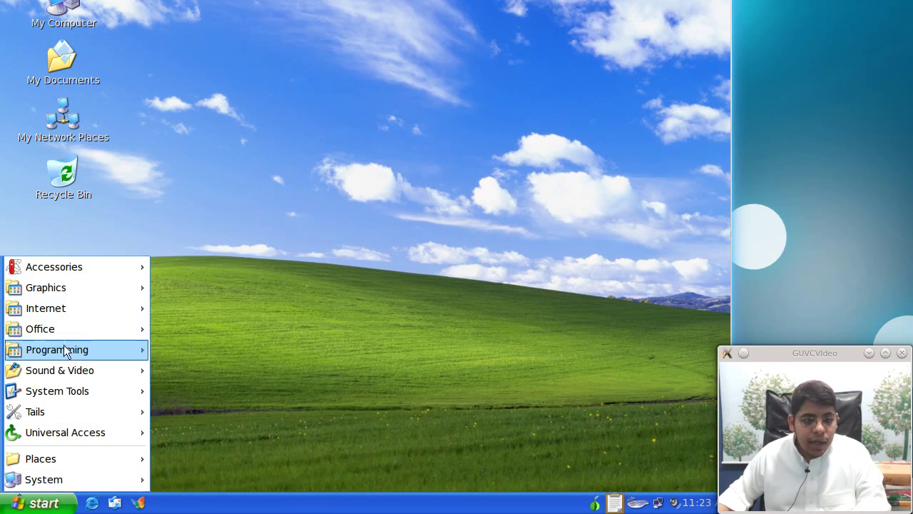
mouse_move(62, 309)
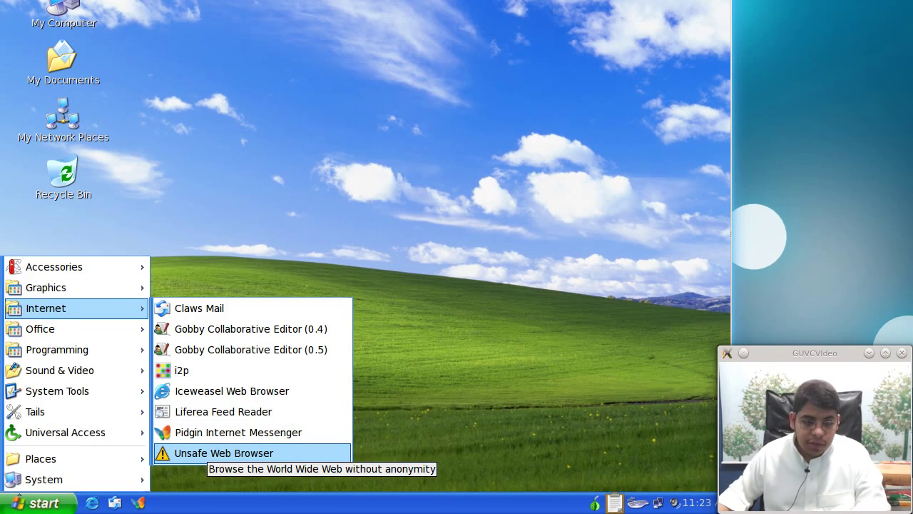
left_click(202, 454)
left_click(459, 321)
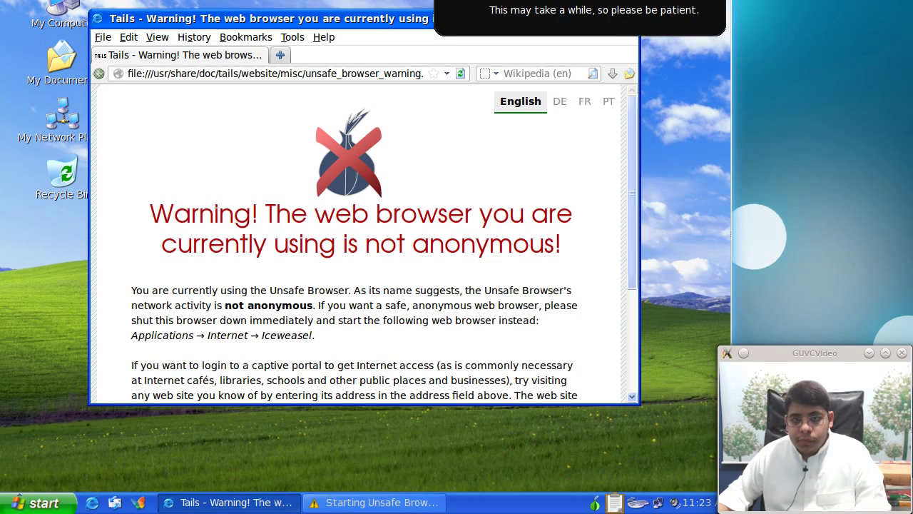
- Load check.torproject.org in a new tab of the Unsafe Browser, and close the tab and the browser after viewing the page
left_click(279, 56)
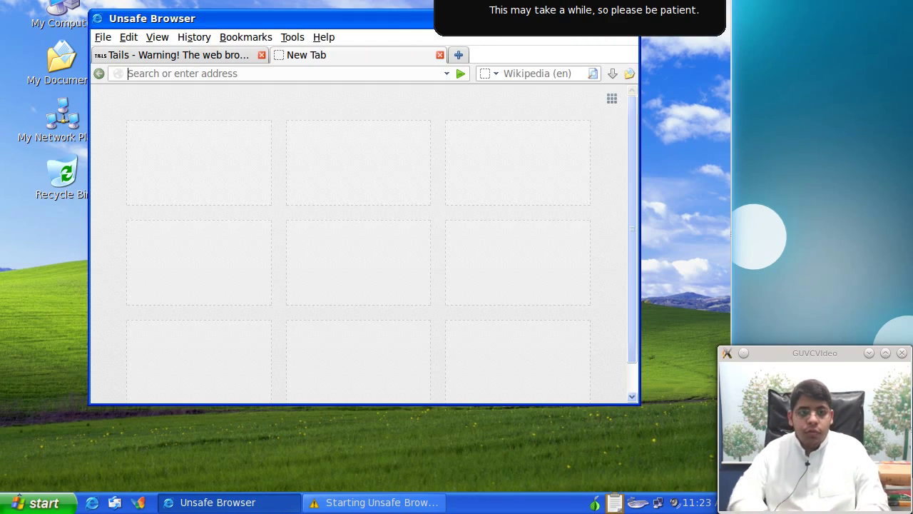
type("ch")
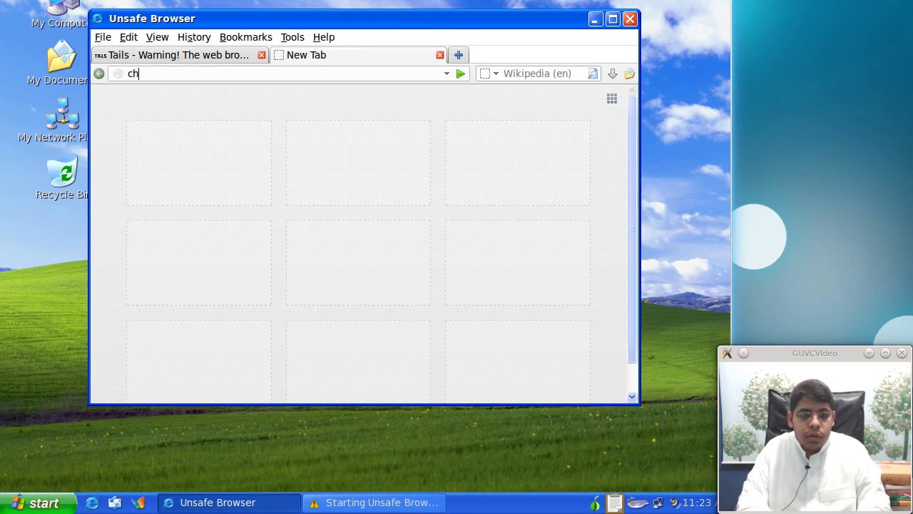
type("eck.torp")
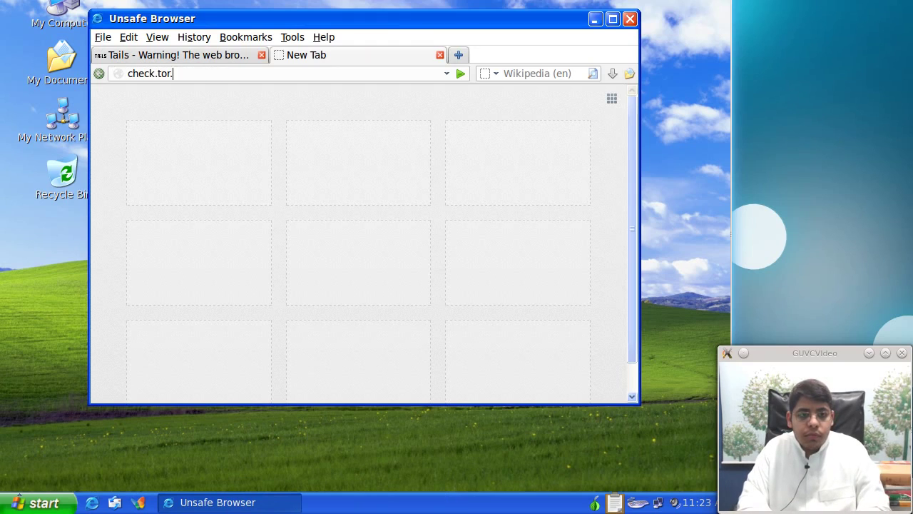
type("roject.org")
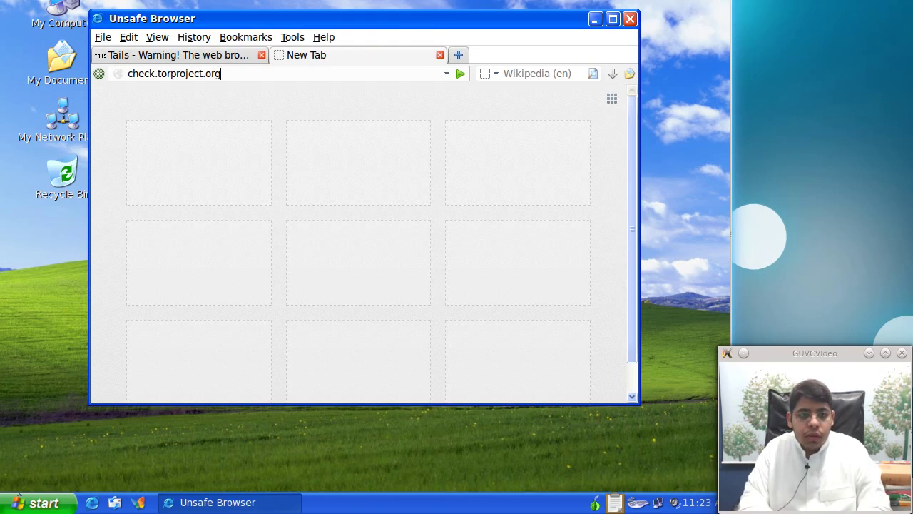
key("Return")
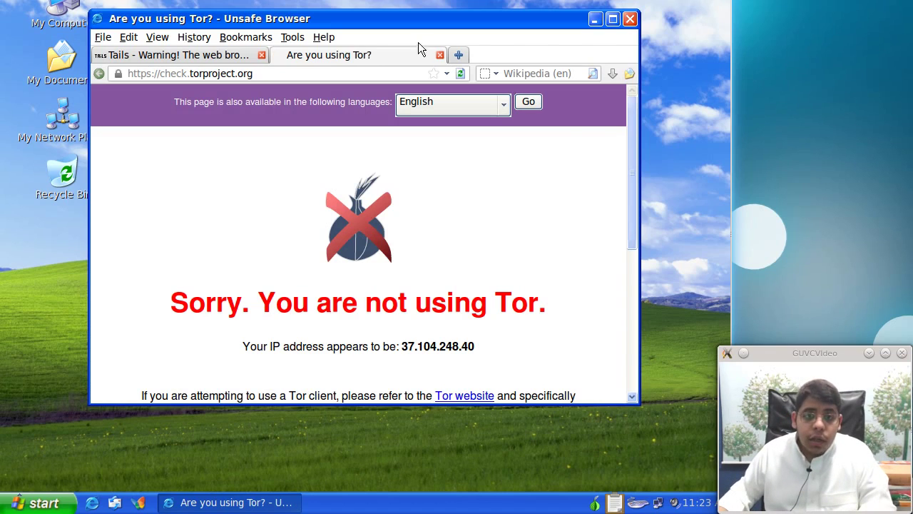
left_click(440, 55)
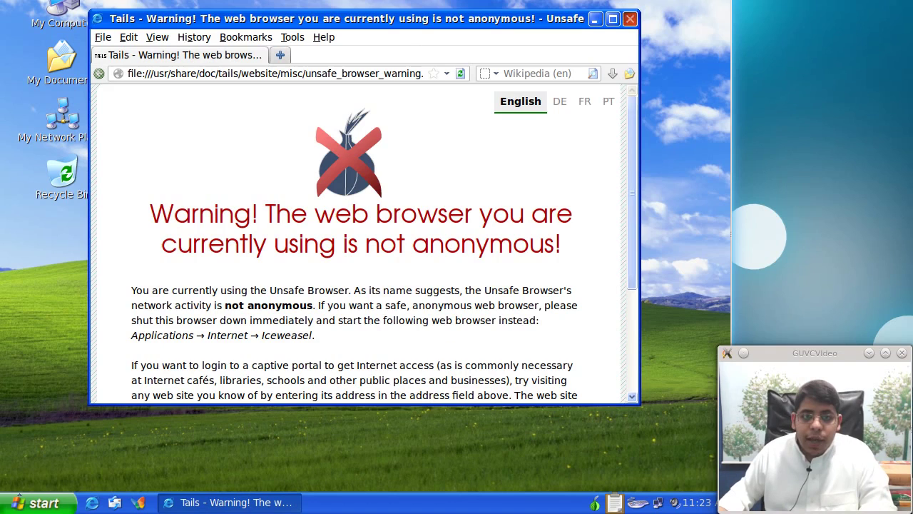
left_click(630, 18)
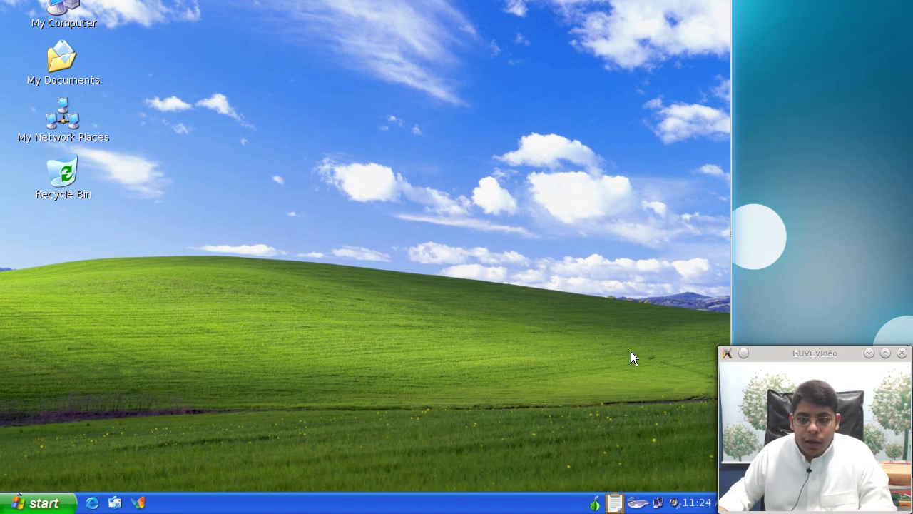
left_click(39, 503)
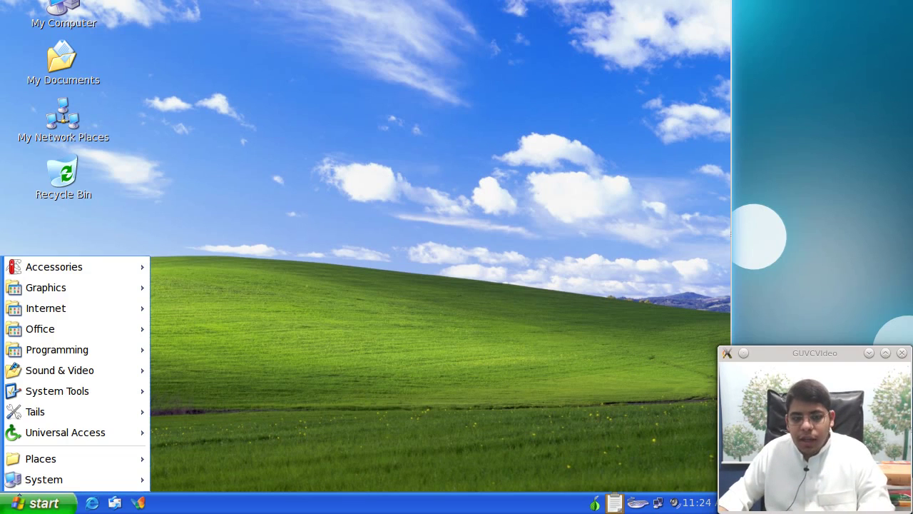
left_click(39, 502)
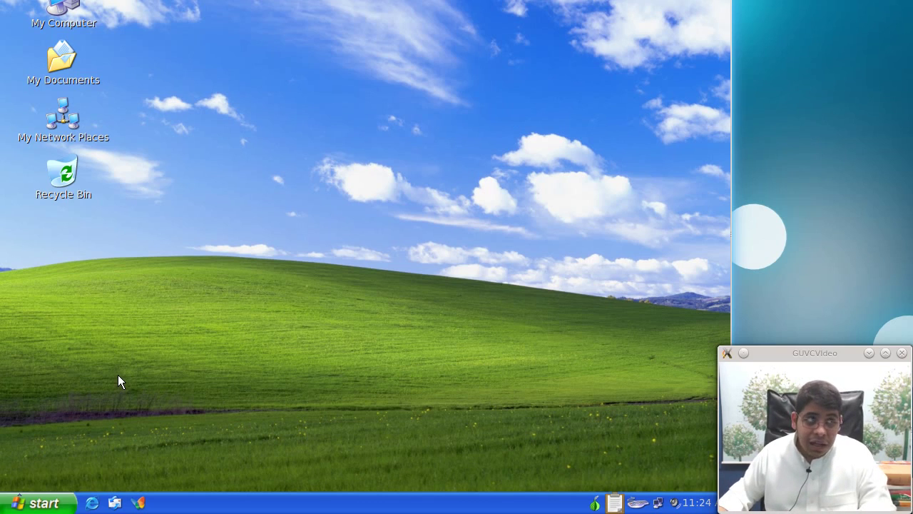
left_click(36, 507)
mouse_move(50, 484)
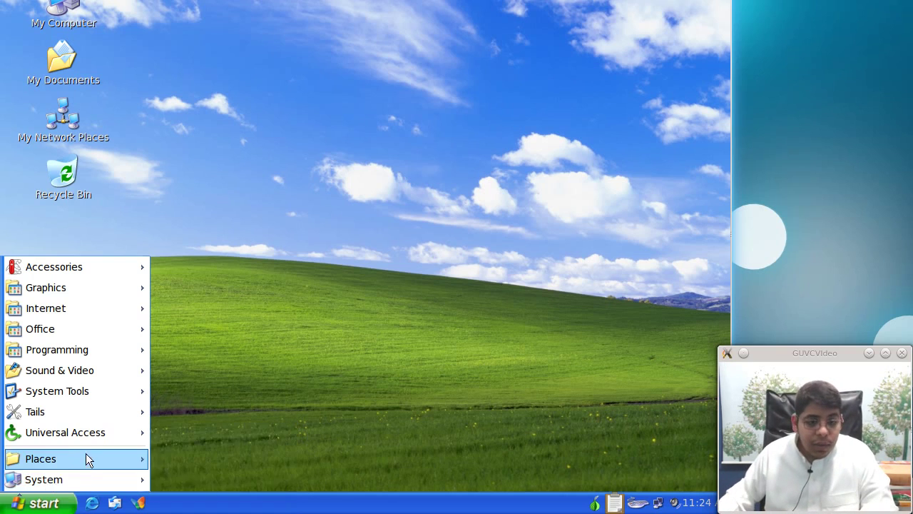
left_click(121, 178)
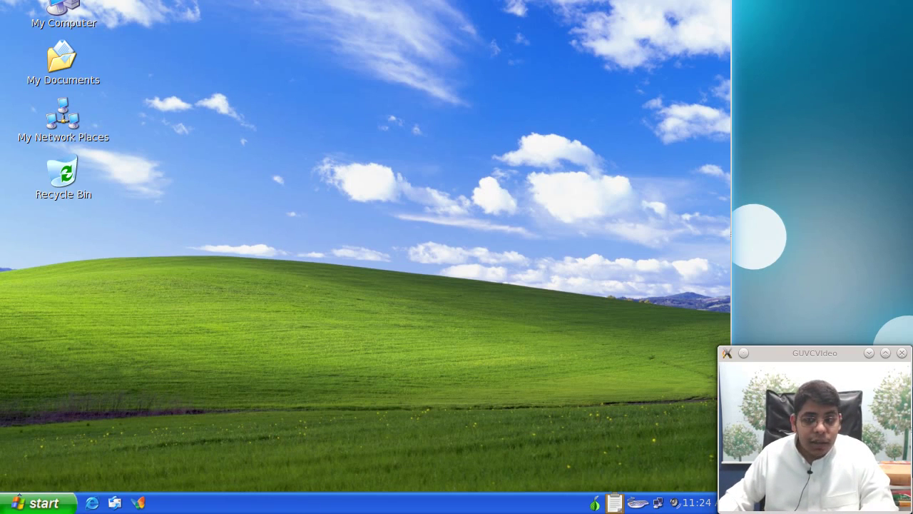
- Reset the tails virtual machine, boot it again and log in to Tails without more options
key("ctrl+Home")
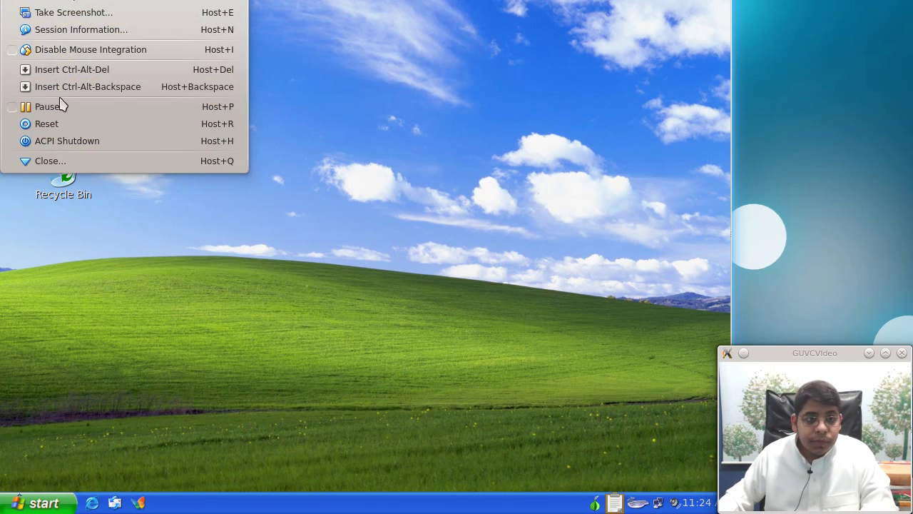
left_click(63, 122)
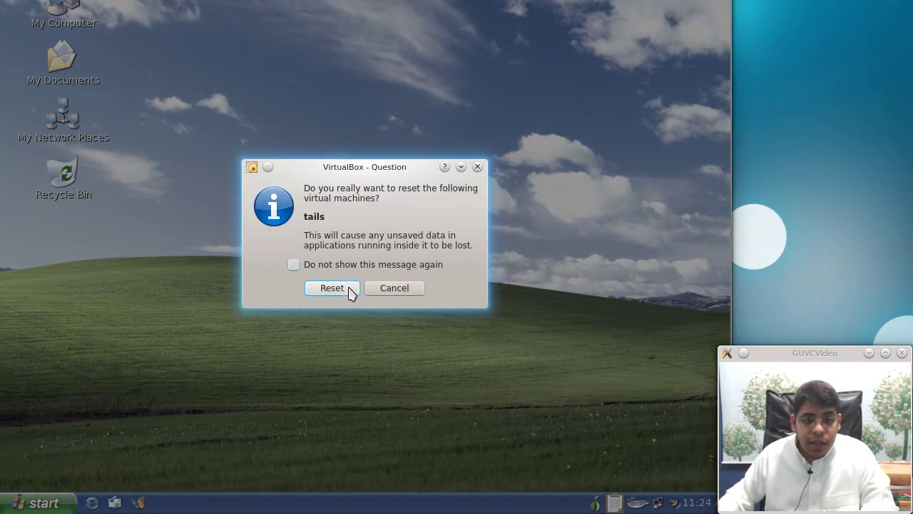
left_click(347, 289)
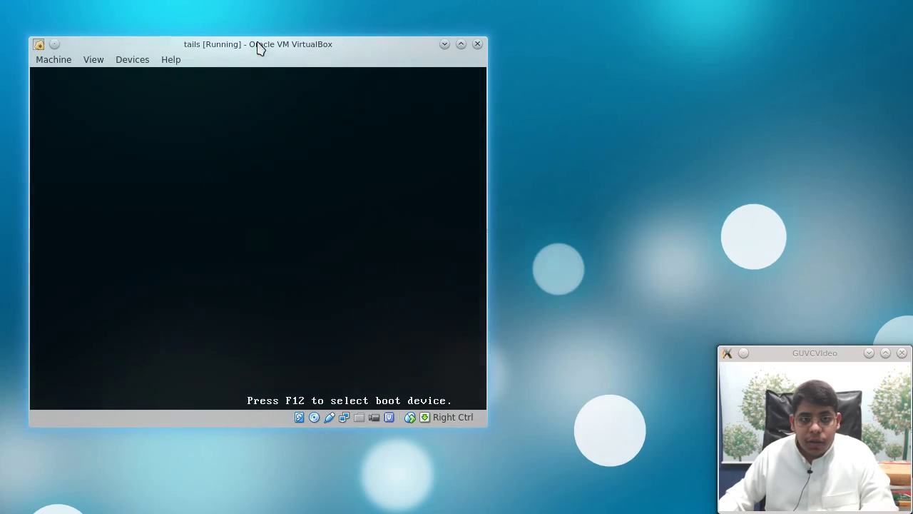
key("Return")
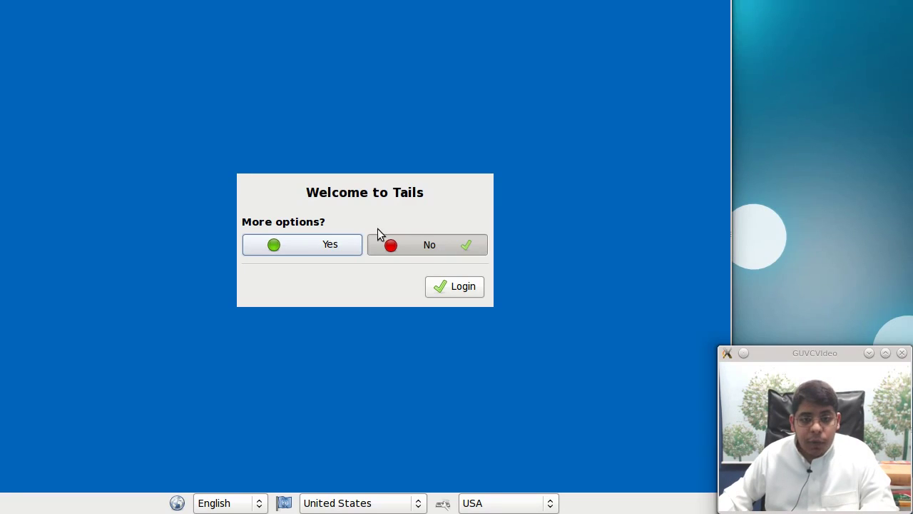
left_click(447, 282)
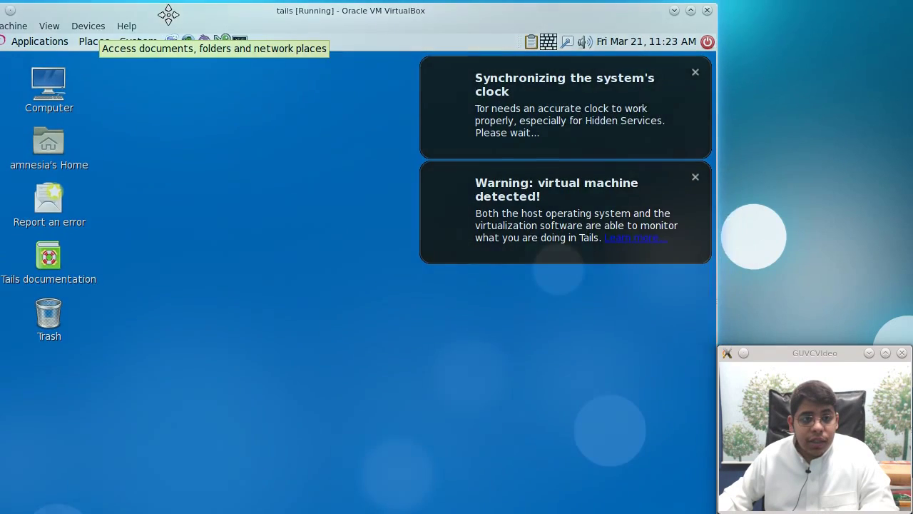
- Look over the application categories of the standard Tails desktop, including the OpenOffice.org programs under Office
left_click(83, 30)
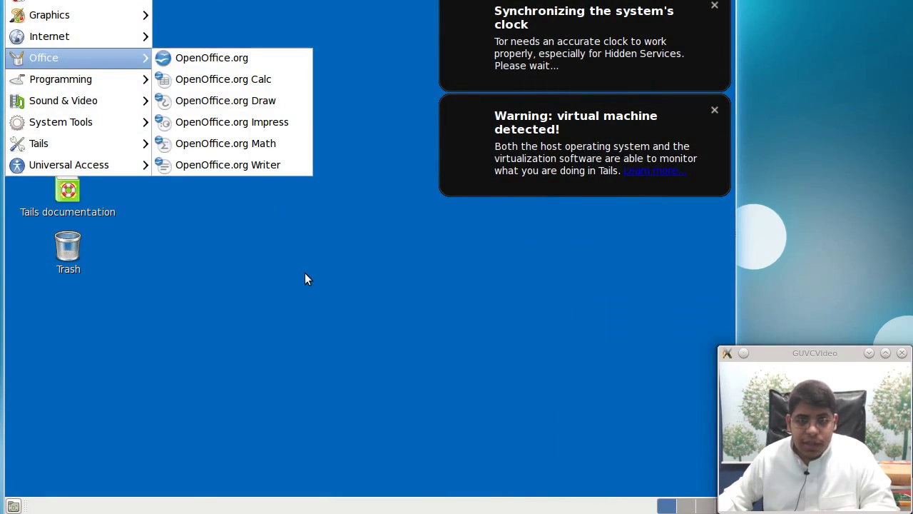
left_click(305, 275)
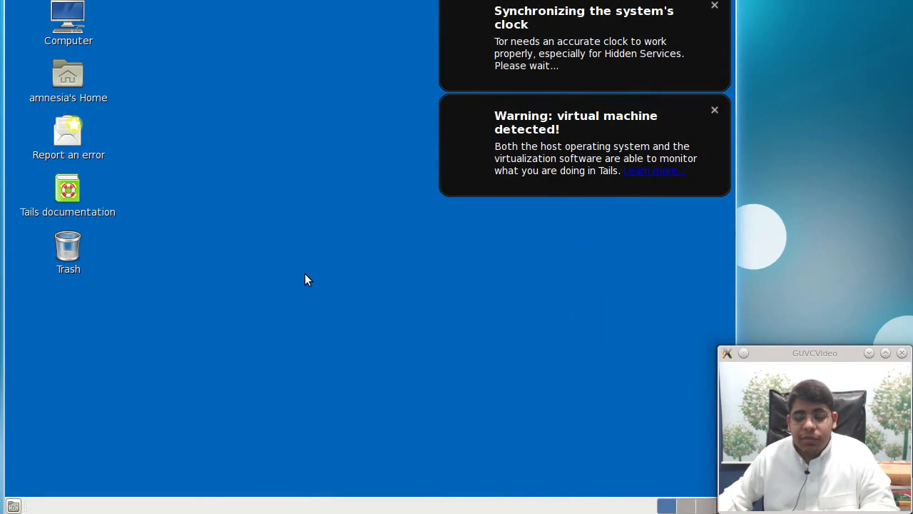